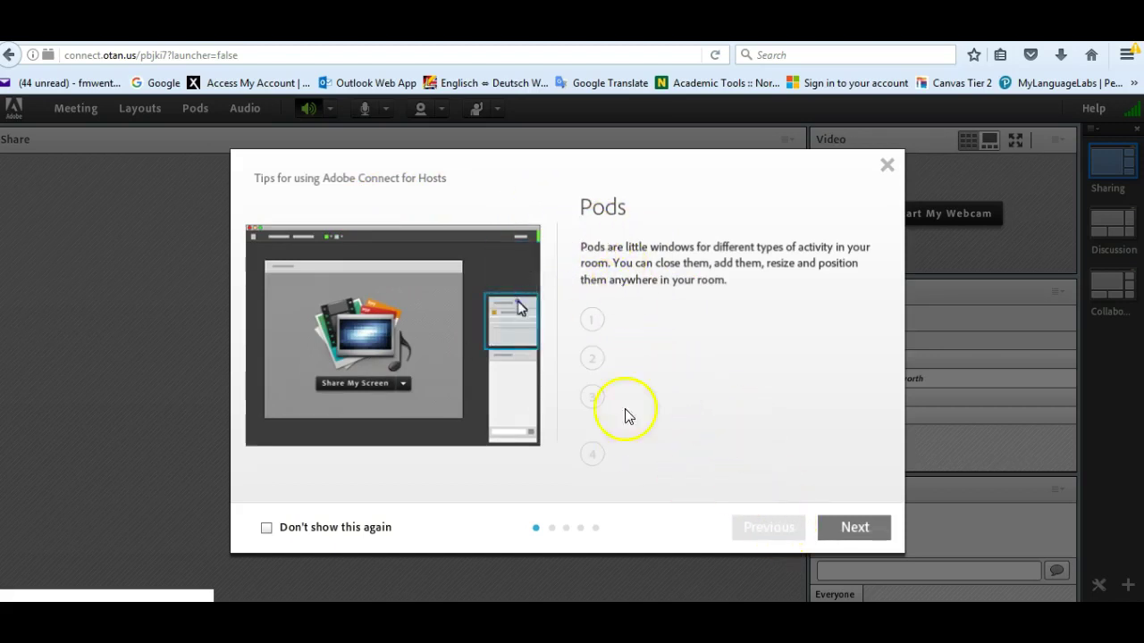
Page through the host tips from Pods to Presenter Only Area and close them.
click(858, 527)
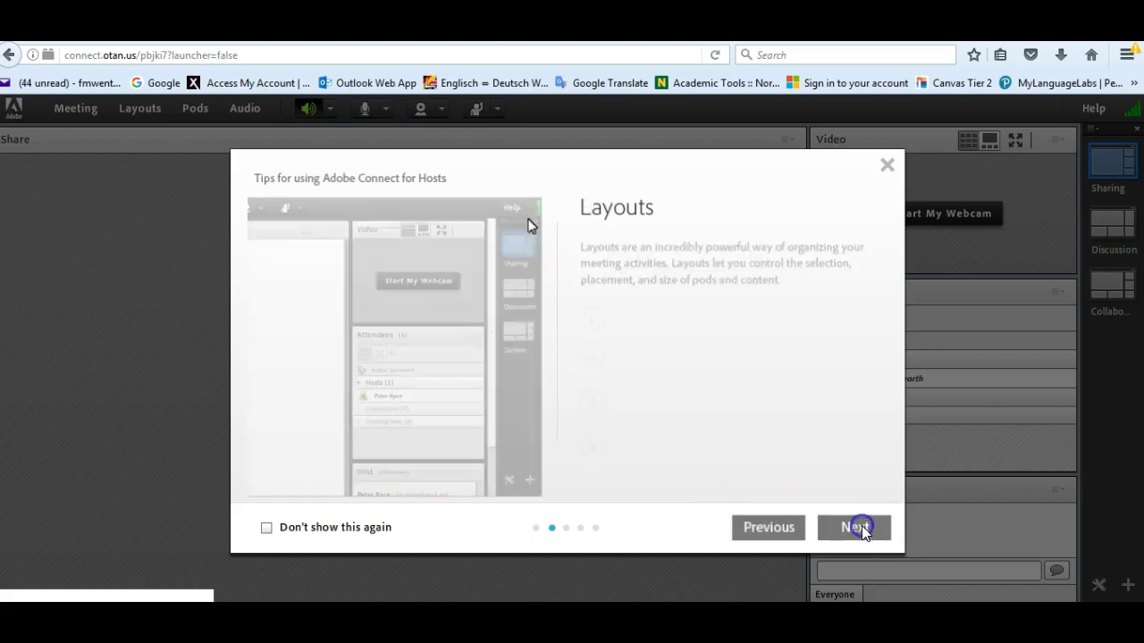
click(860, 527)
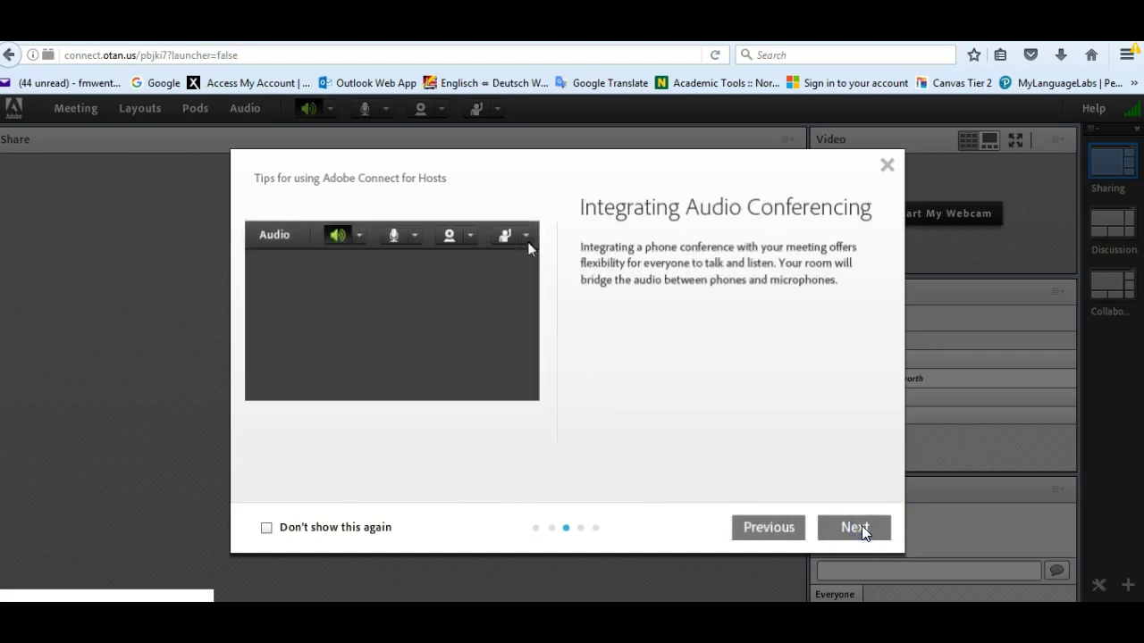
click(850, 526)
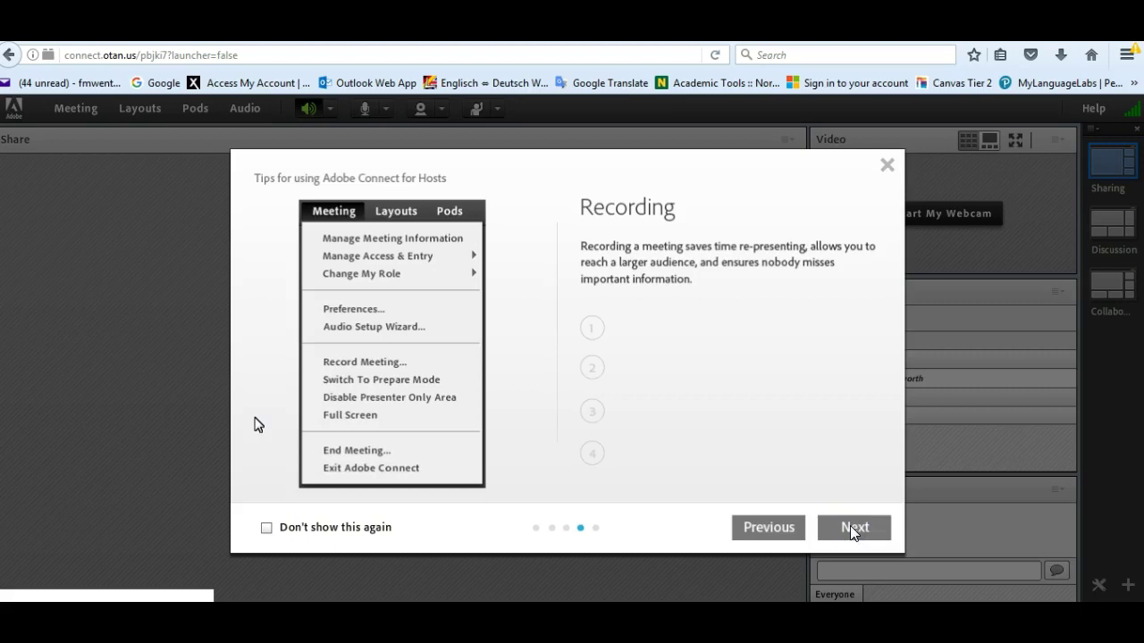
click(849, 527)
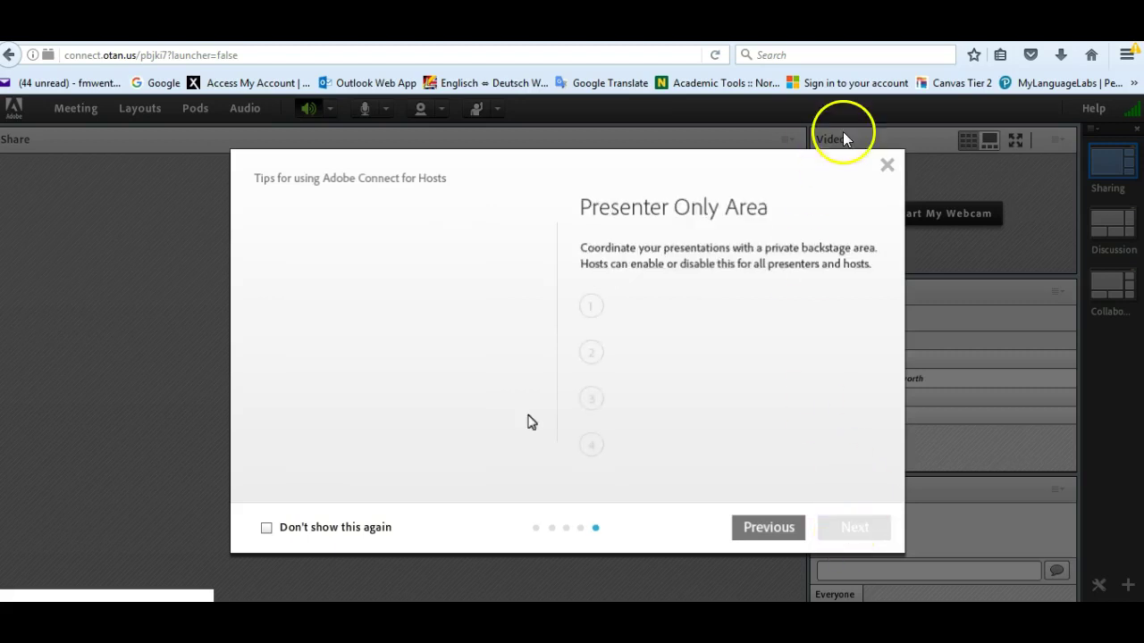
click(886, 166)
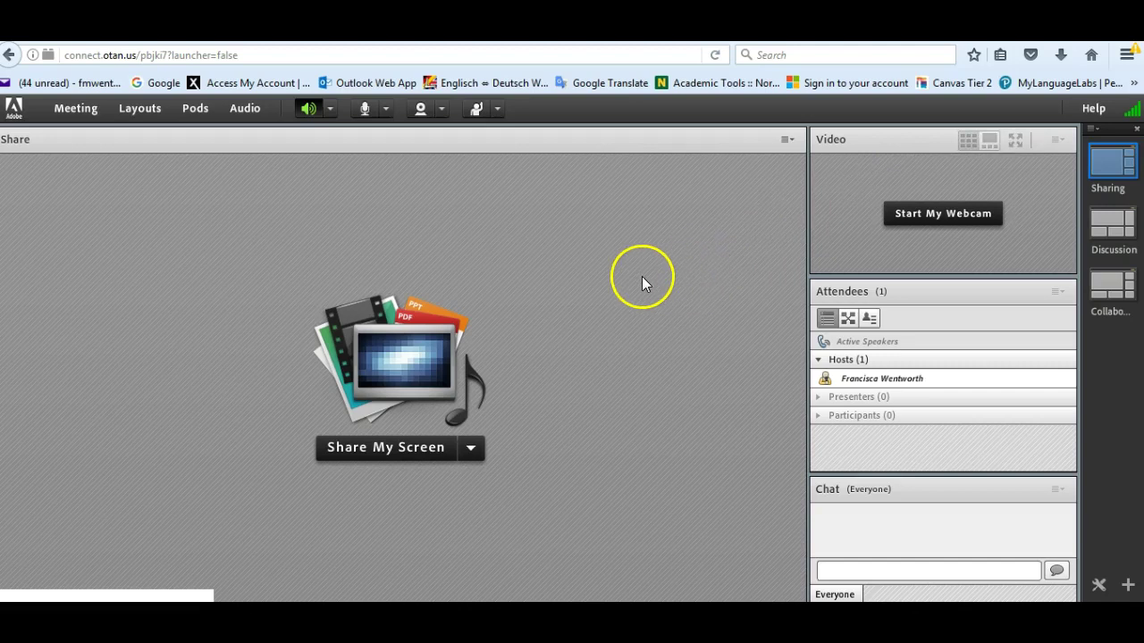
View the role-change options for the host in the attendee list and dismiss them.
click(826, 379)
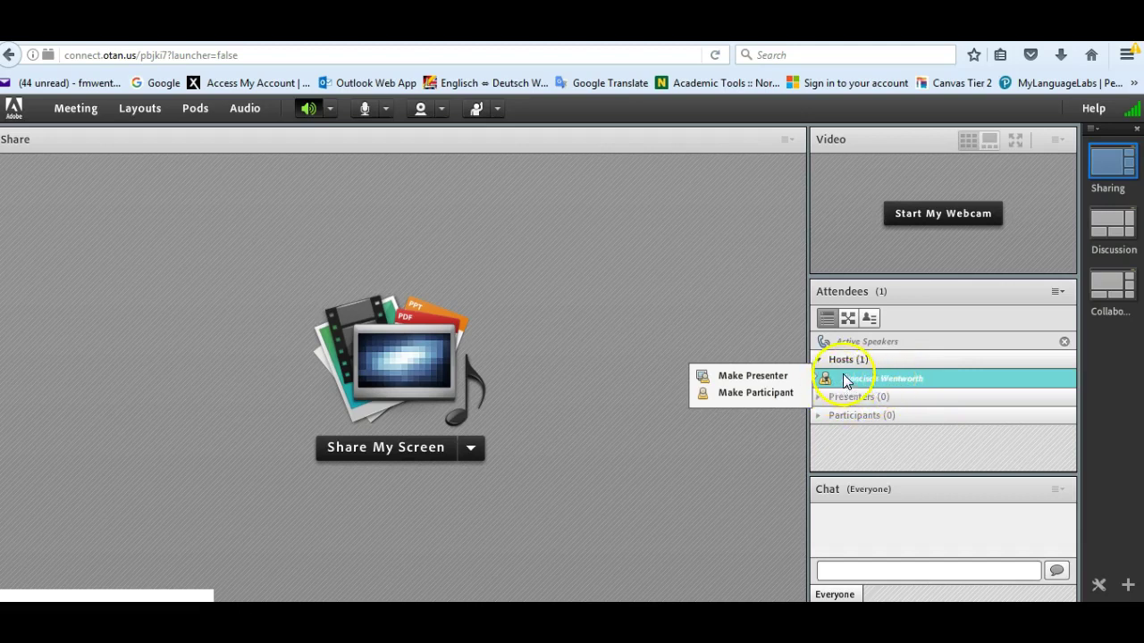
click(887, 432)
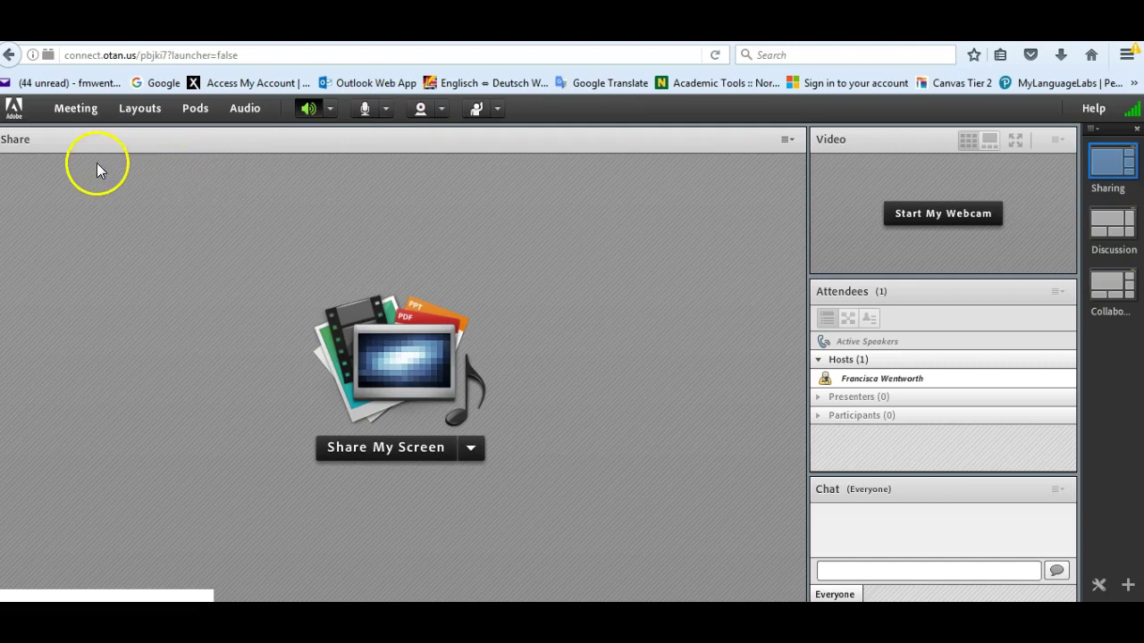
Go through the Audio Setup Wizard with Microphone (Logitech USB Headset), skipping the sound, recording and silence tests.
click(76, 109)
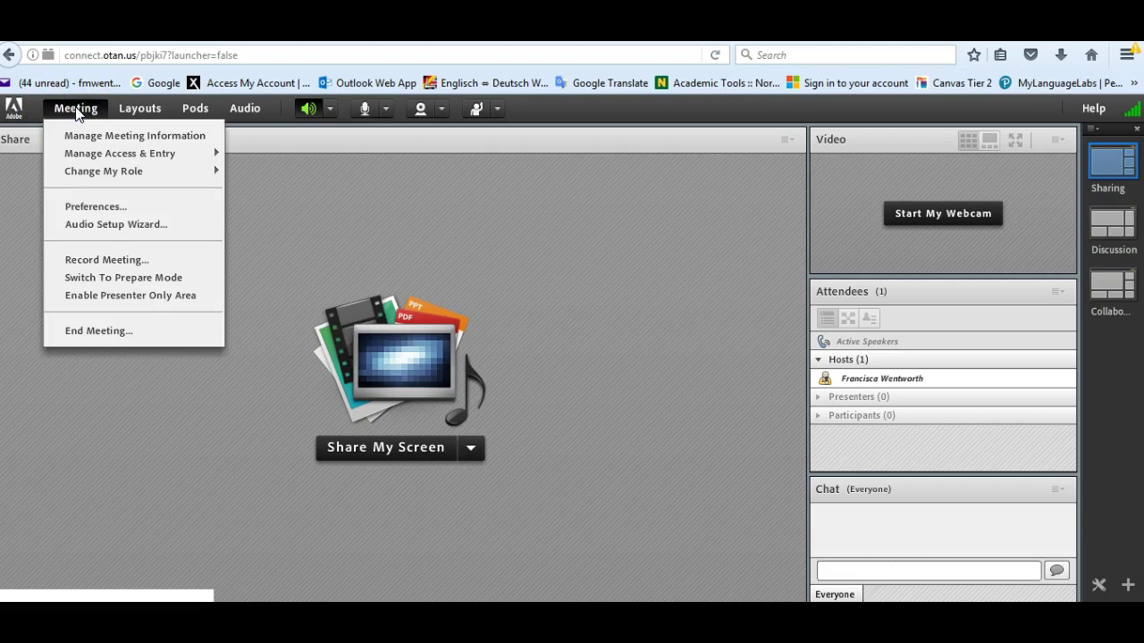
click(104, 227)
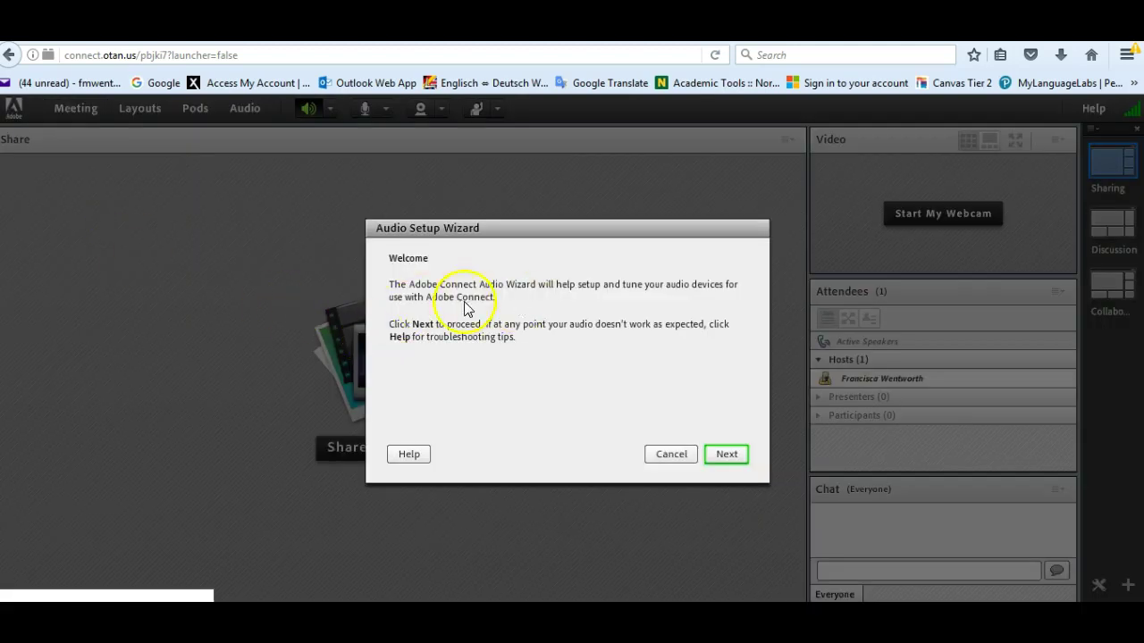
click(715, 455)
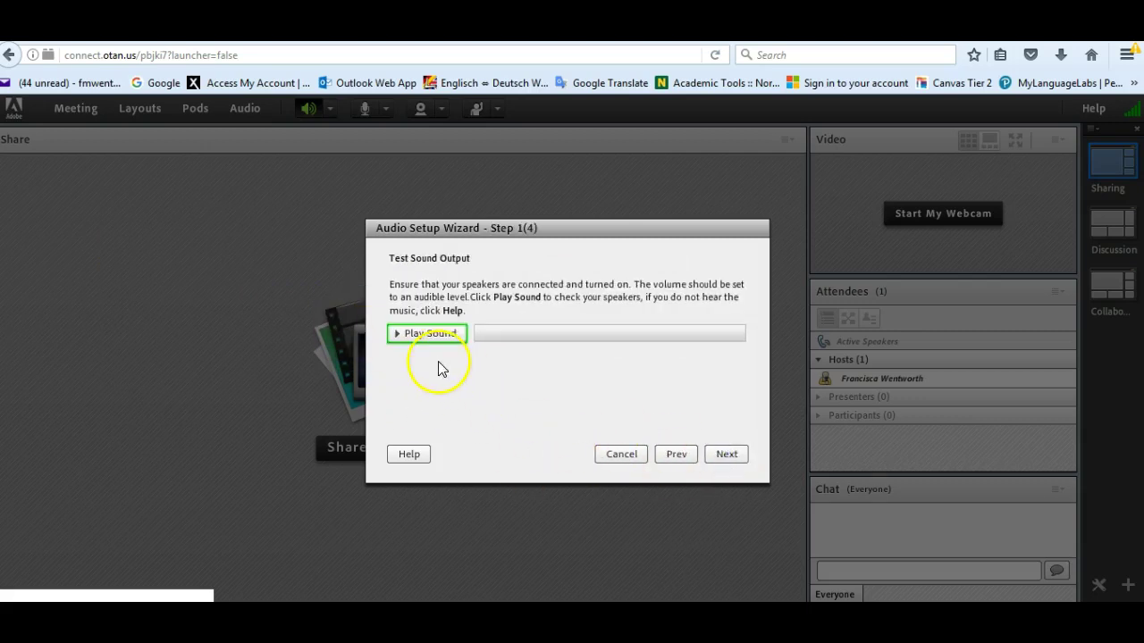
click(724, 452)
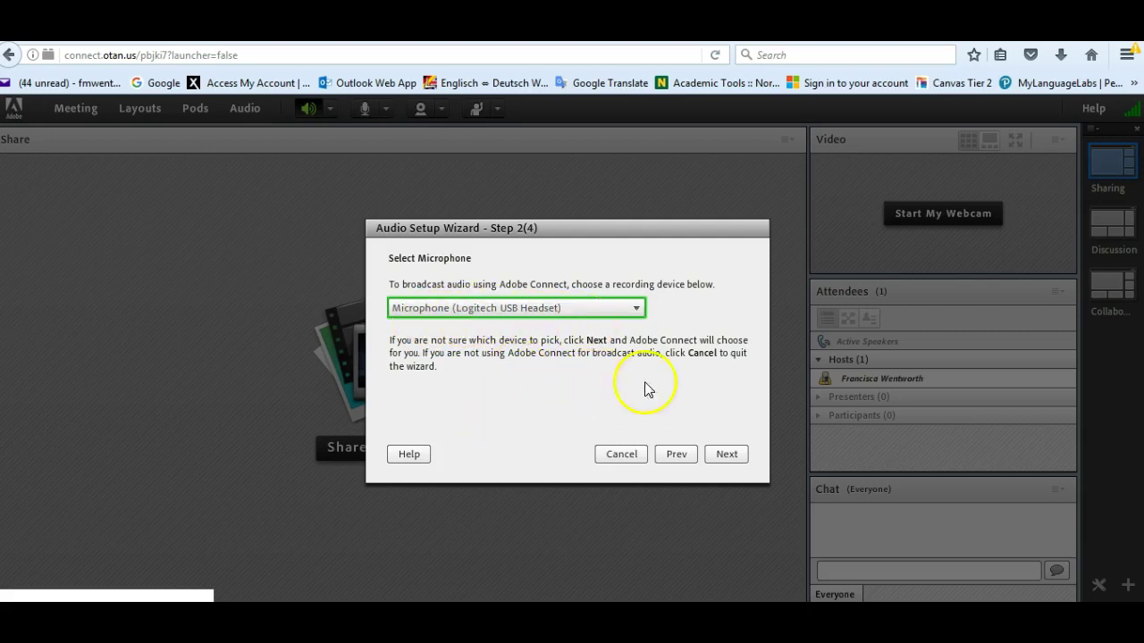
click(730, 455)
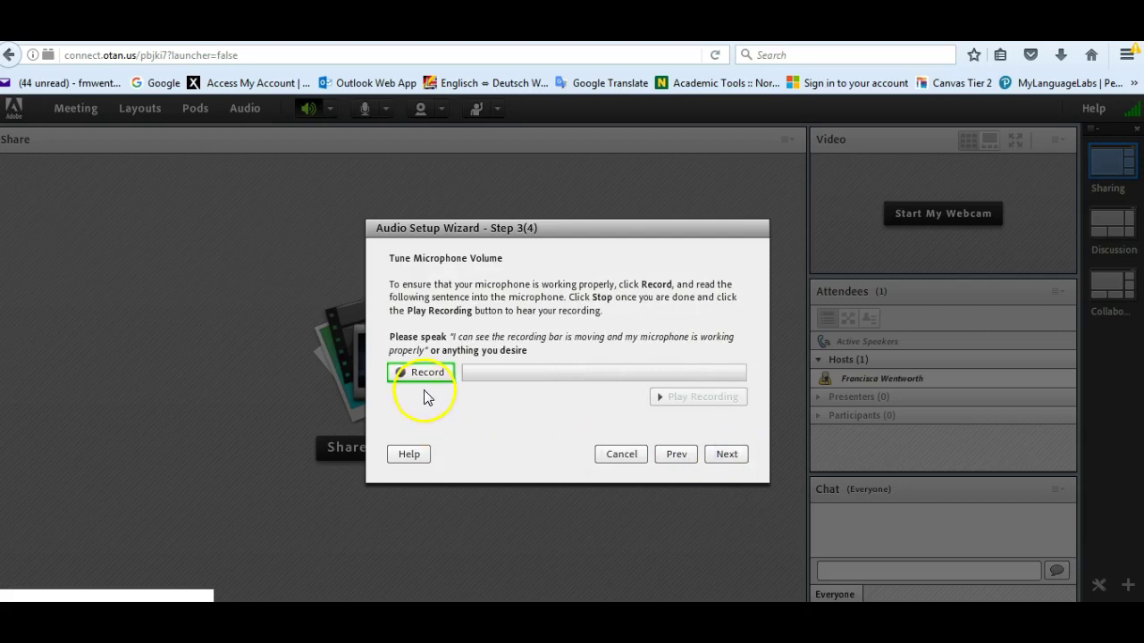
click(726, 455)
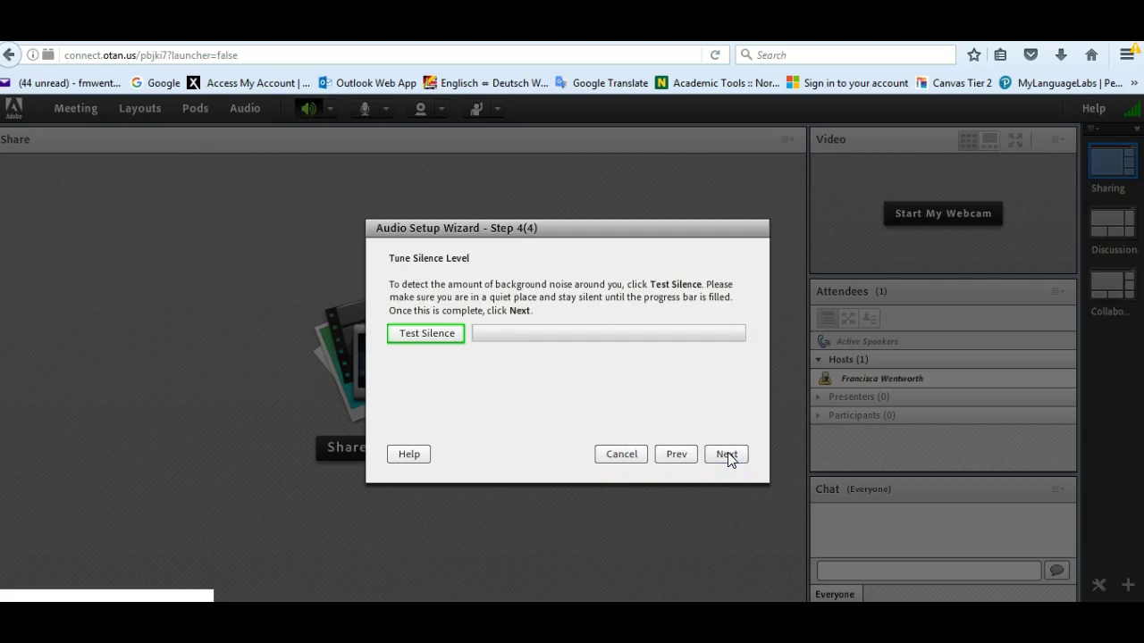
click(727, 453)
click(727, 453)
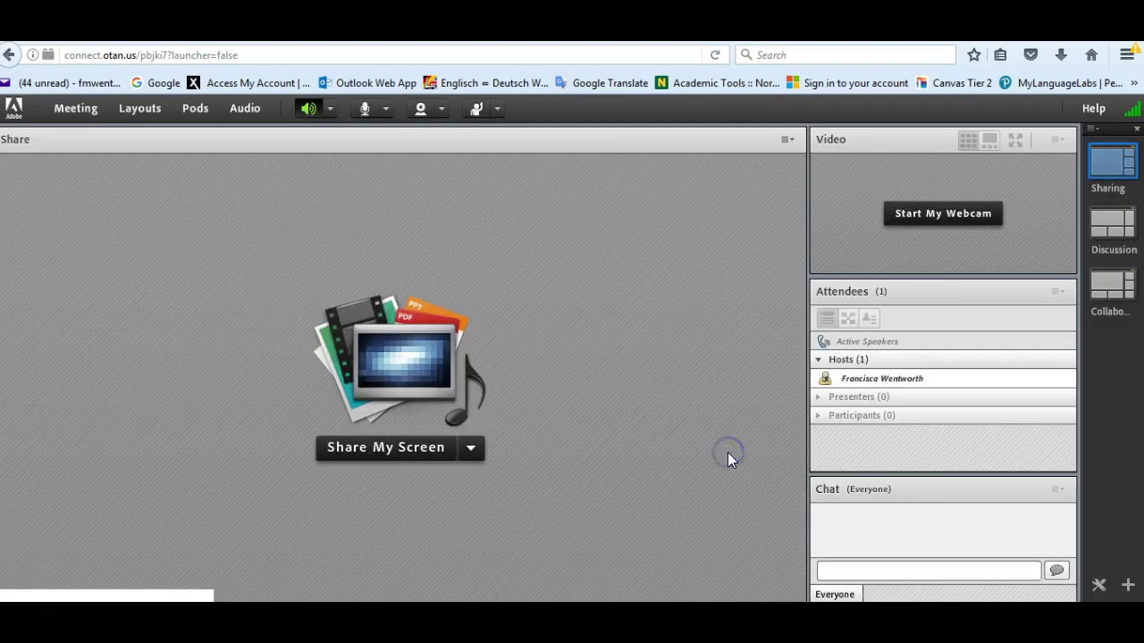
Connect the microphone audio, allow camera and microphone access, and mute the microphone.
click(386, 109)
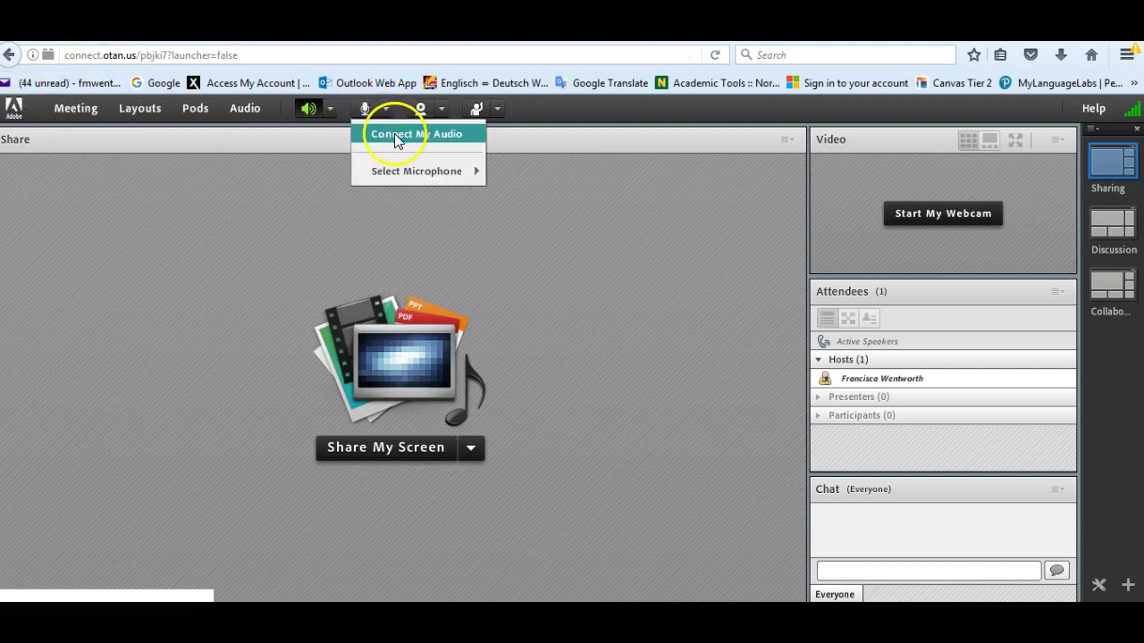
click(394, 133)
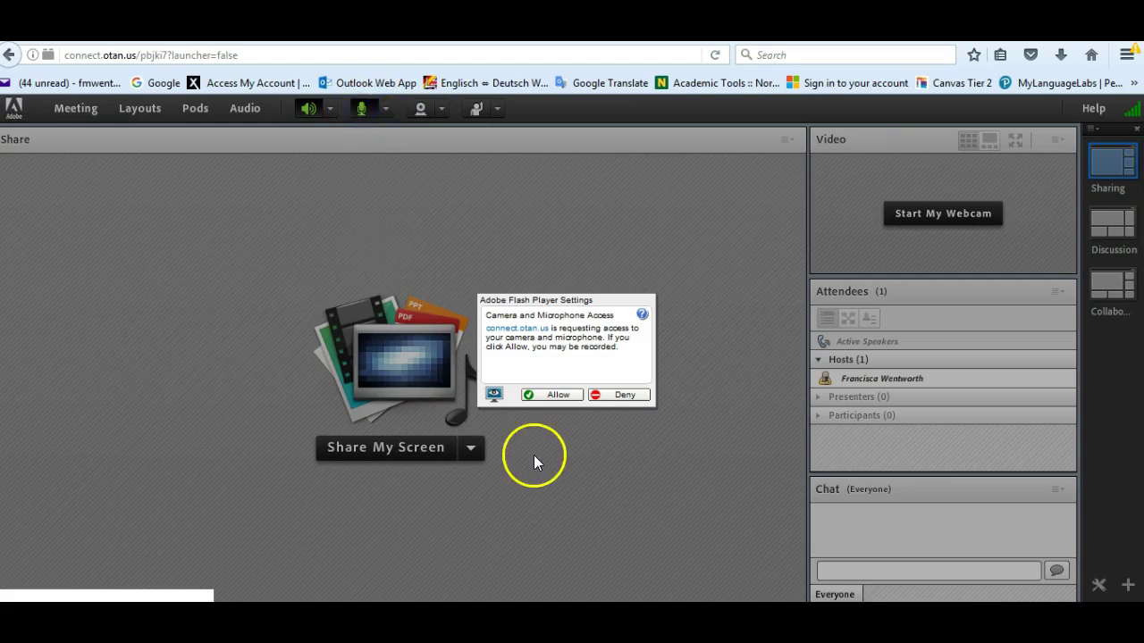
click(554, 394)
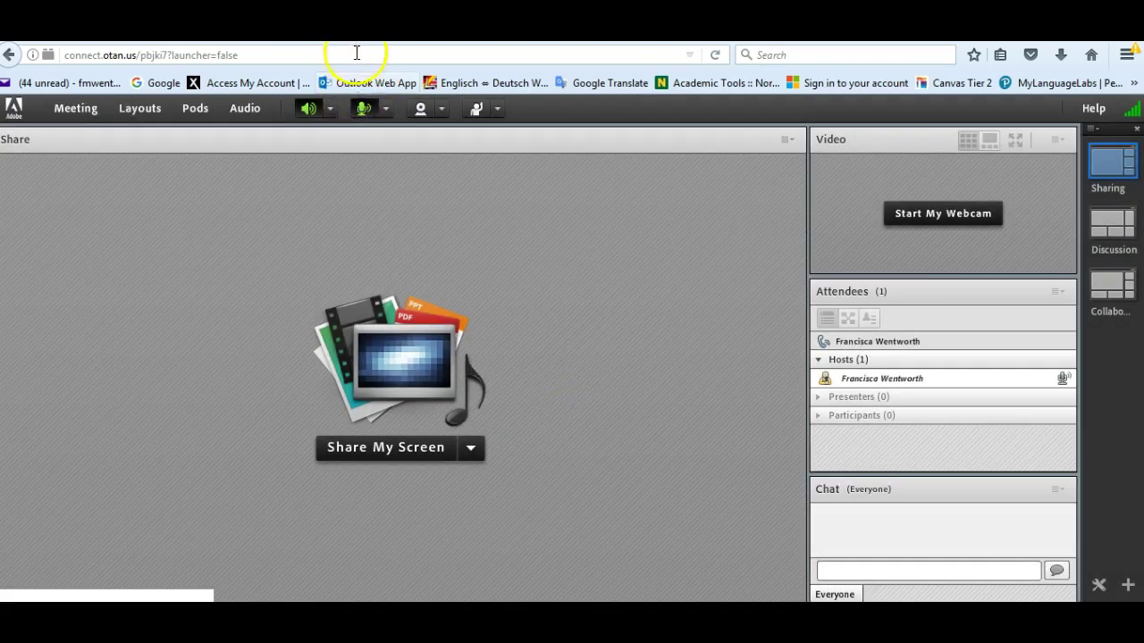
click(363, 109)
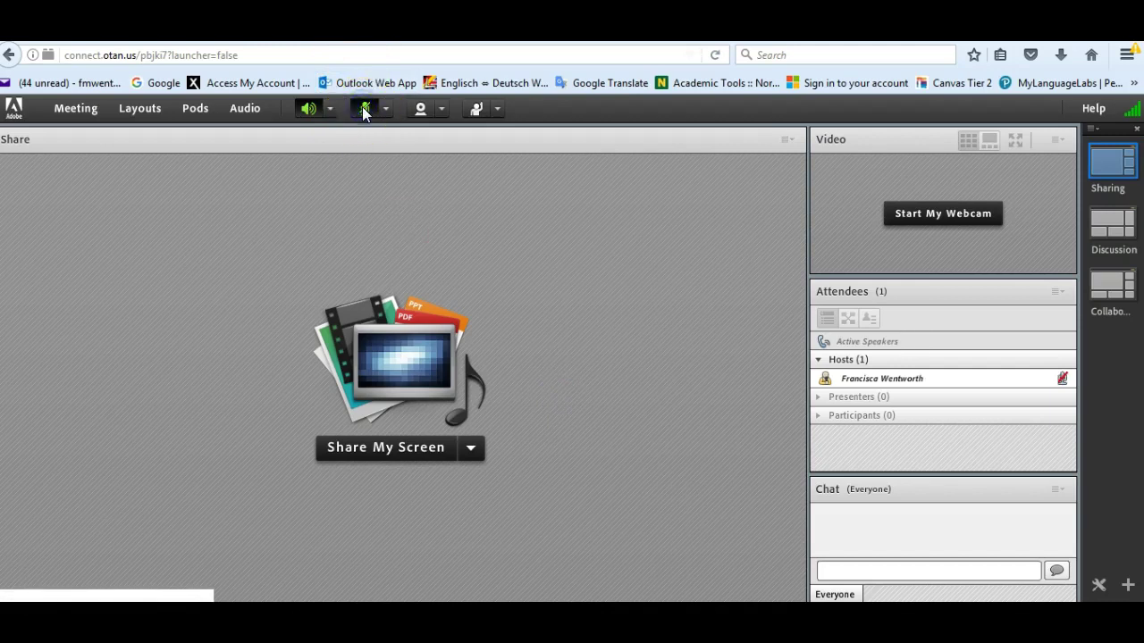
click(364, 109)
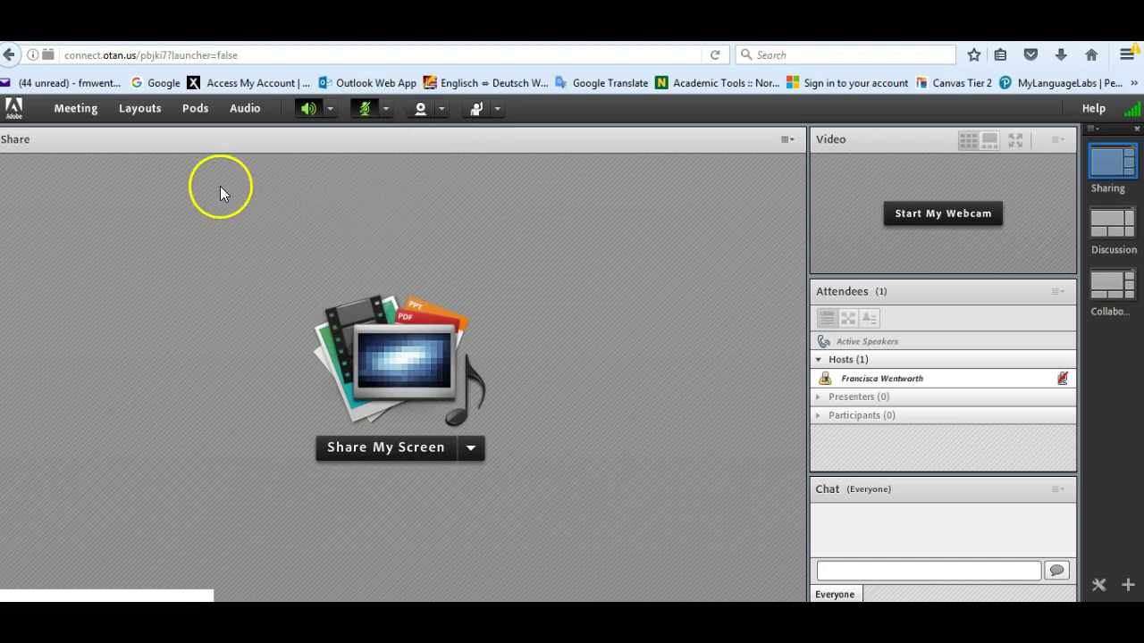
Start recording the meeting under the name Moodle Connect Demo_0 with the summary "Moodle Connect Demo".
click(83, 112)
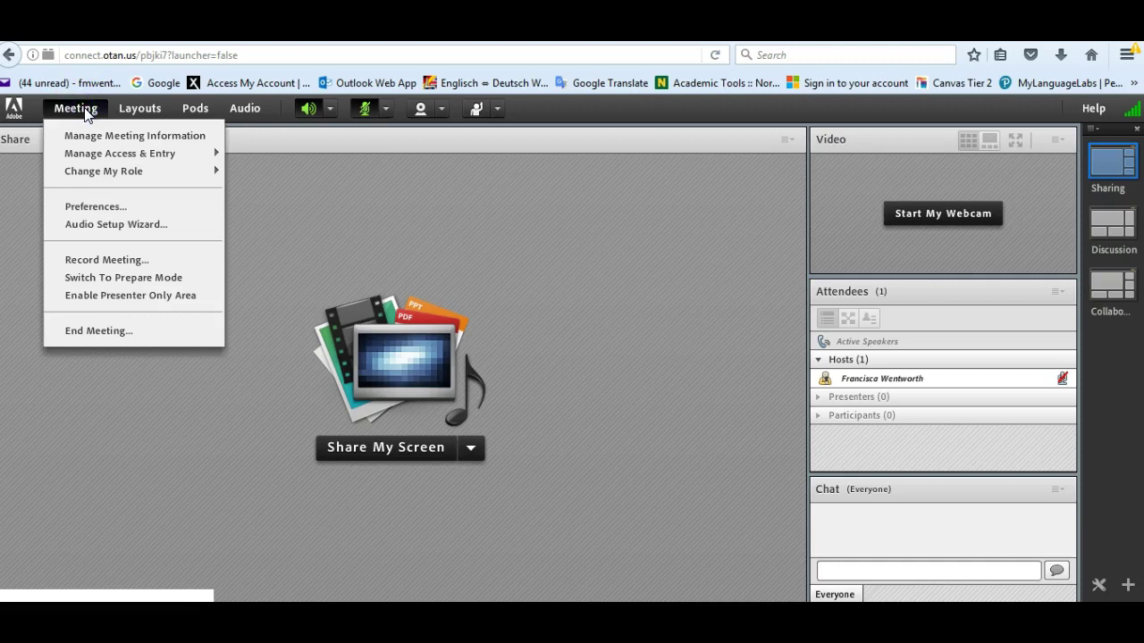
click(128, 260)
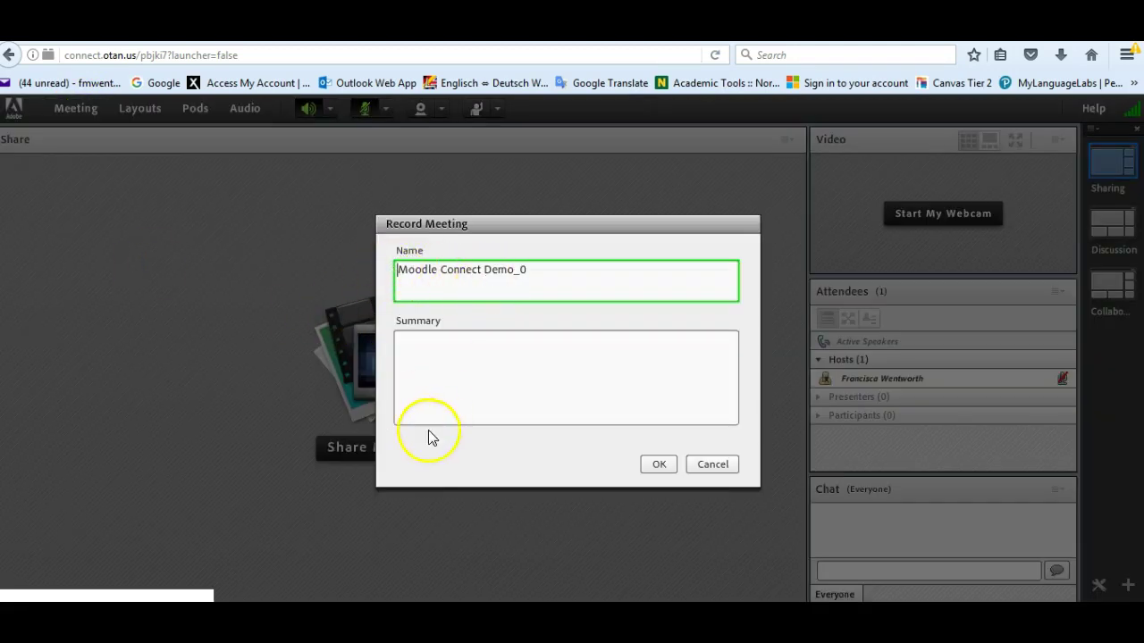
click(478, 384)
text(M)
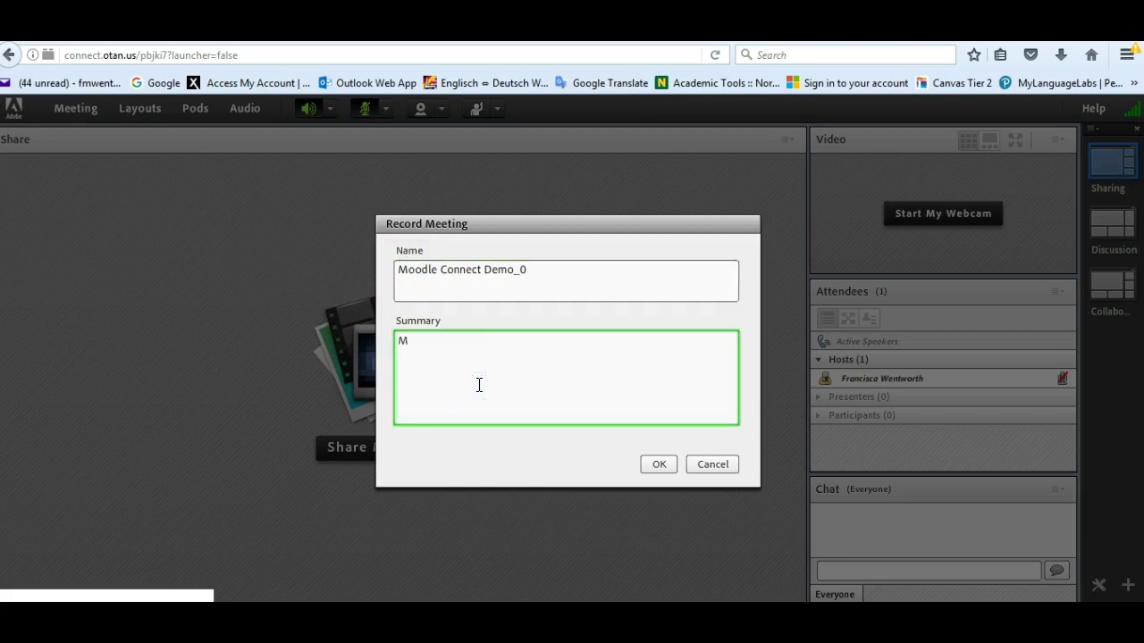
text(oodle Connect Den)
key(BackSpace)
text(mo)
click(659, 464)
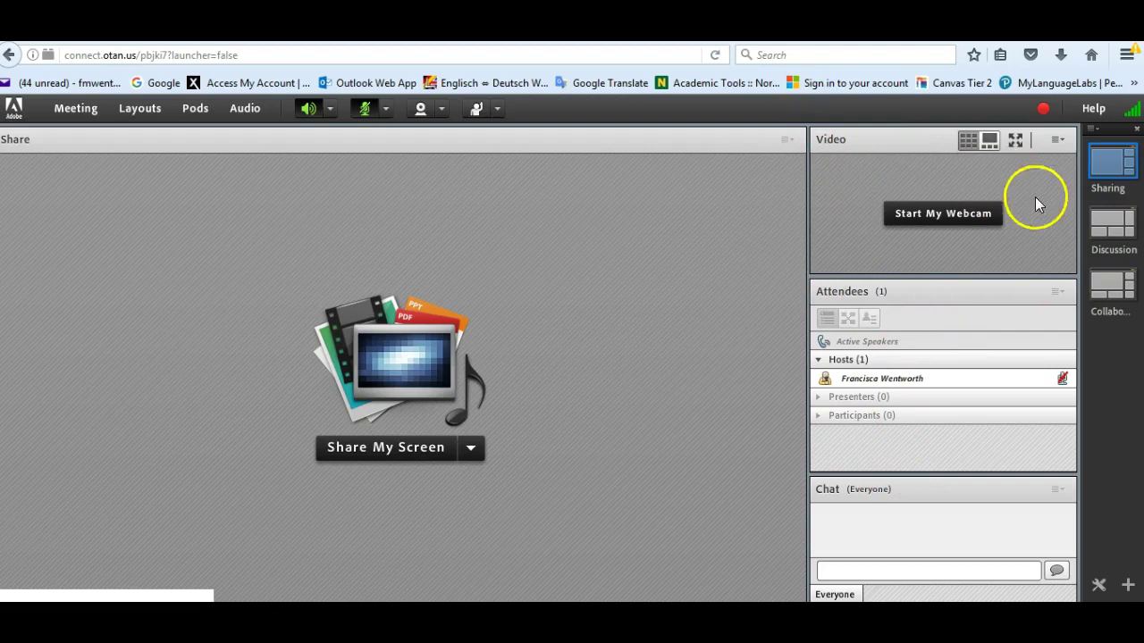
Hide the Video pod and move the Attendees and Chat pods up to fill its space.
click(1058, 141)
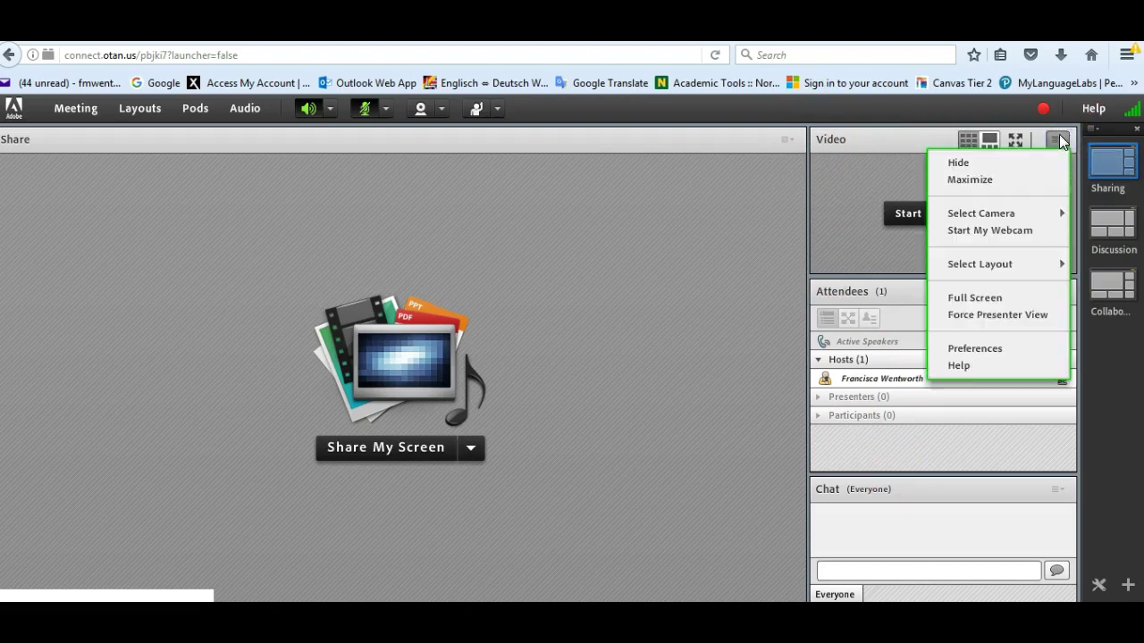
click(981, 158)
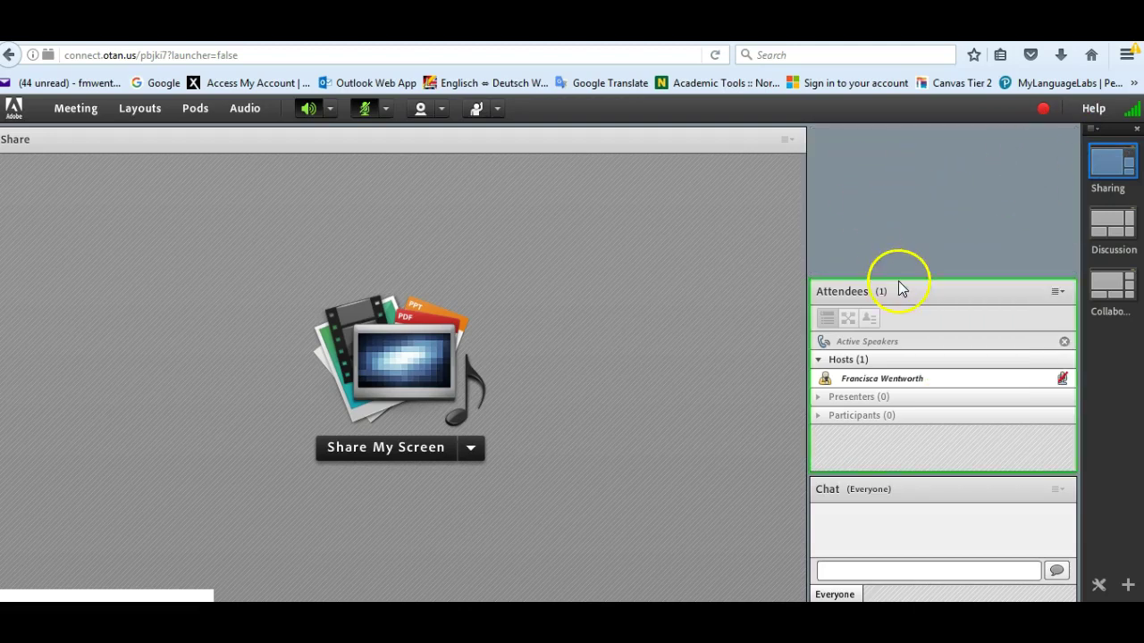
click(927, 291)
drag(926, 291, 919, 137)
drag(937, 490, 941, 340)
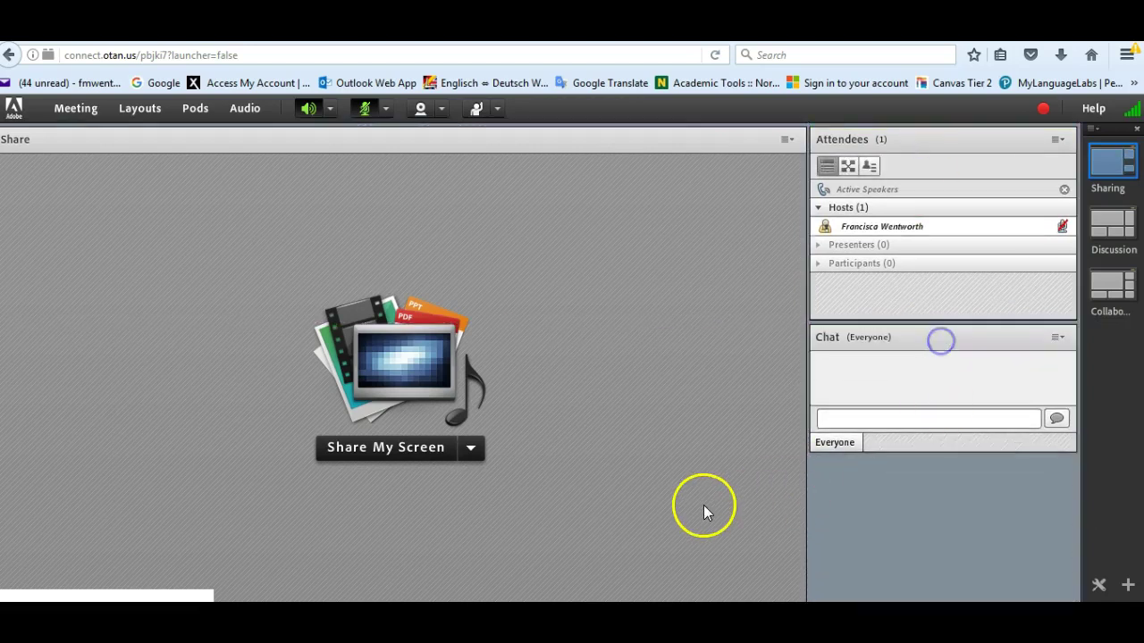
Send the message "Hello" to everyone in the chat.
click(850, 419)
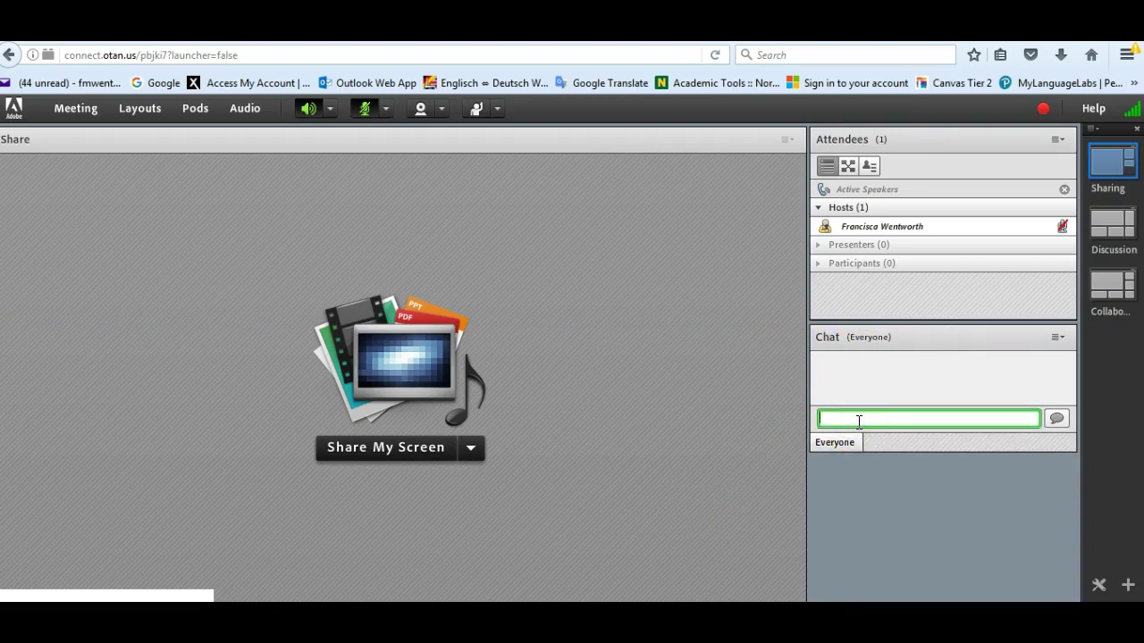
text(Hello)
key(Return)
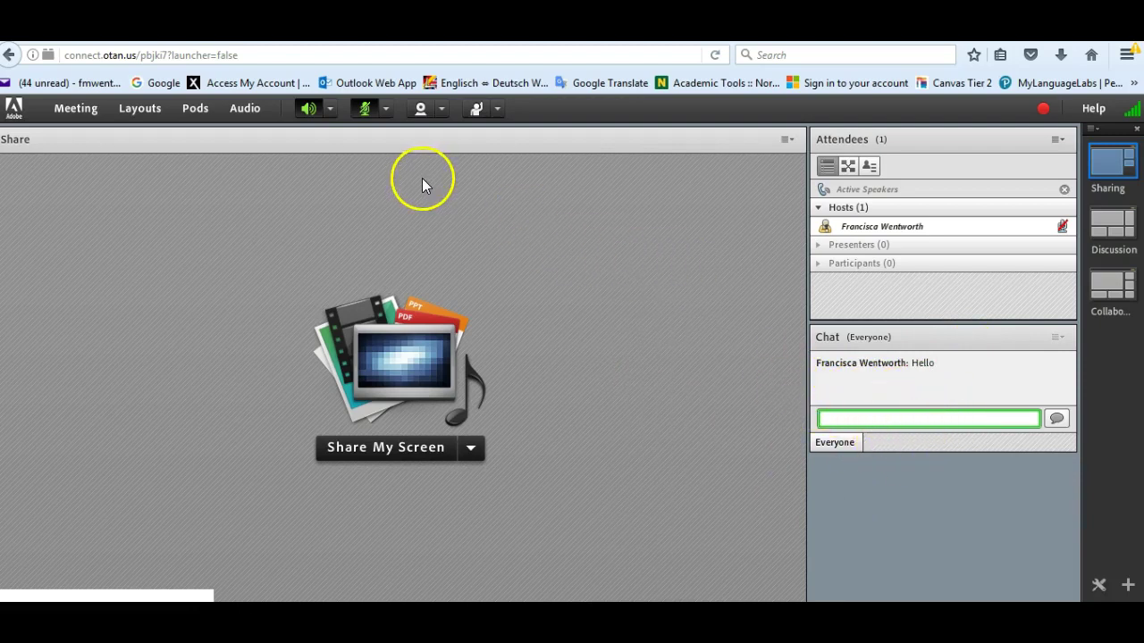
Review the status reactions an attendee can set, such as Raise Hand, Agree and Speak Softer.
click(497, 111)
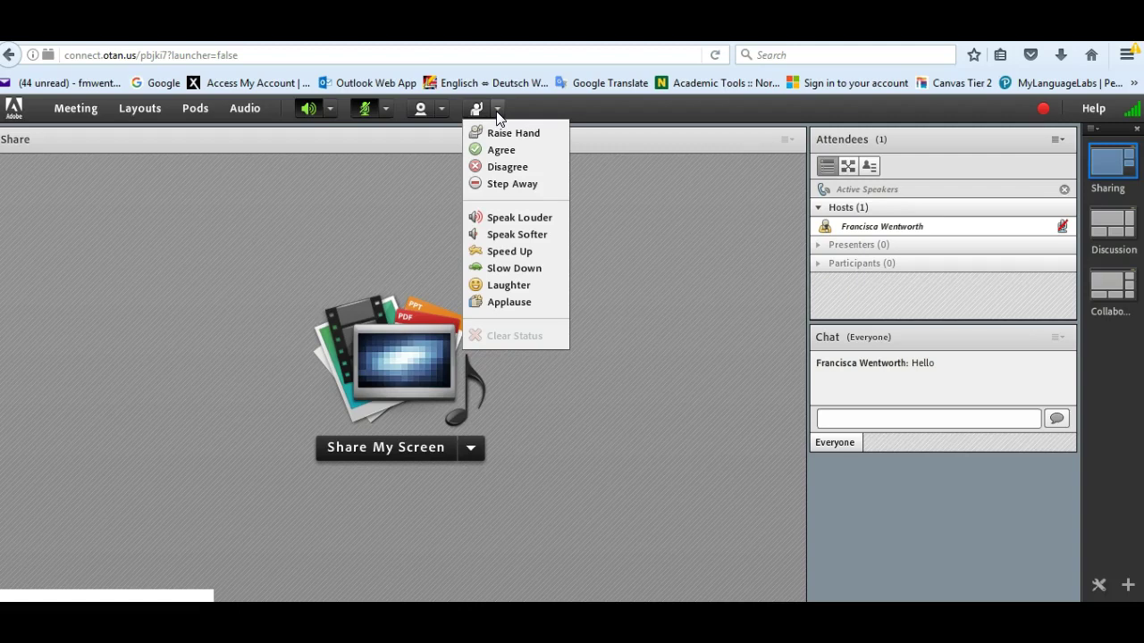
click(531, 235)
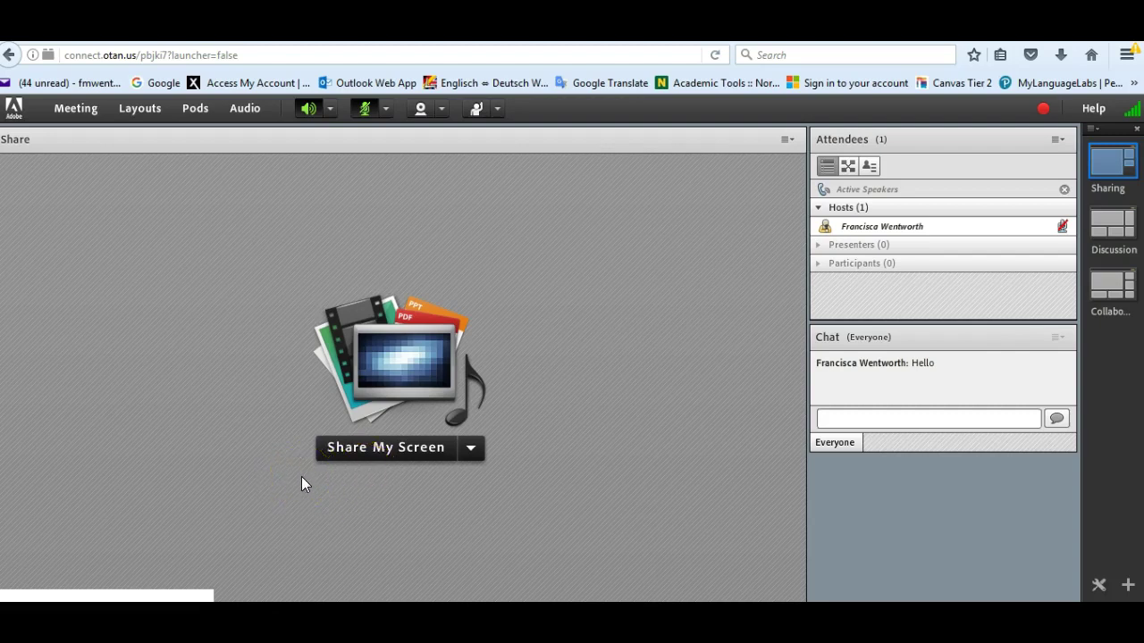
Try to share the screen, declining the installation of the Adobe Connect Add-in.
click(470, 448)
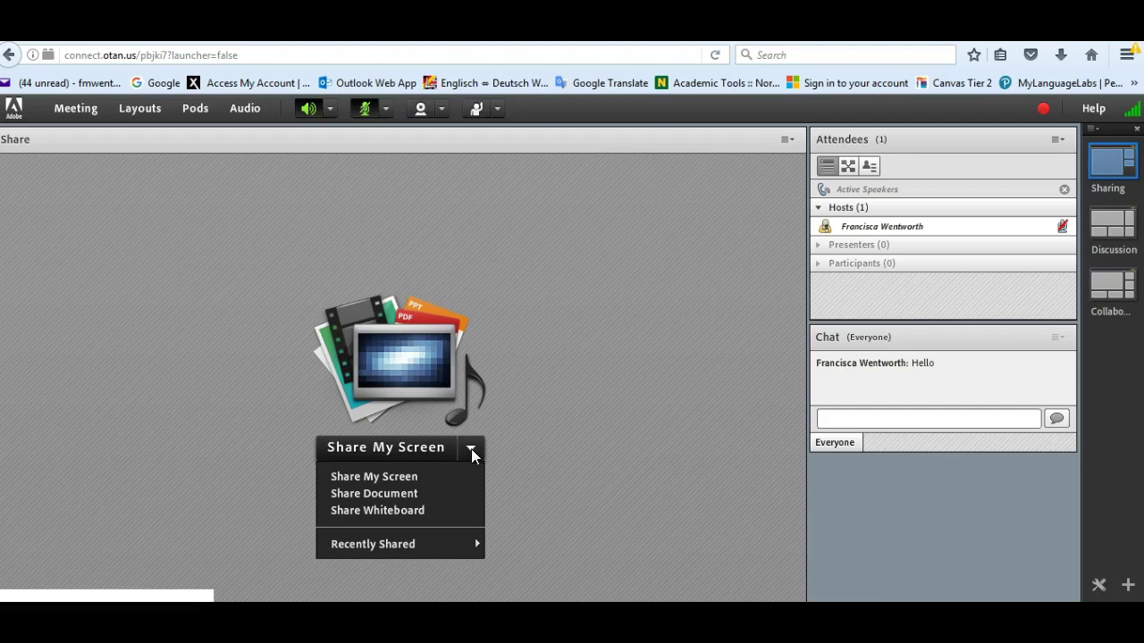
click(391, 478)
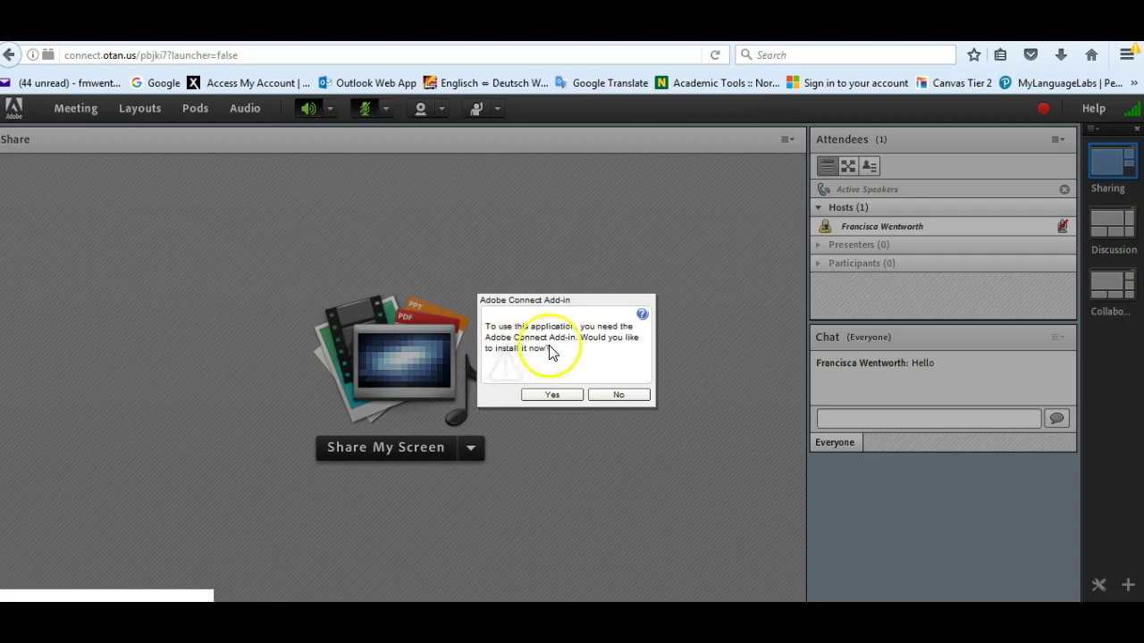
click(636, 396)
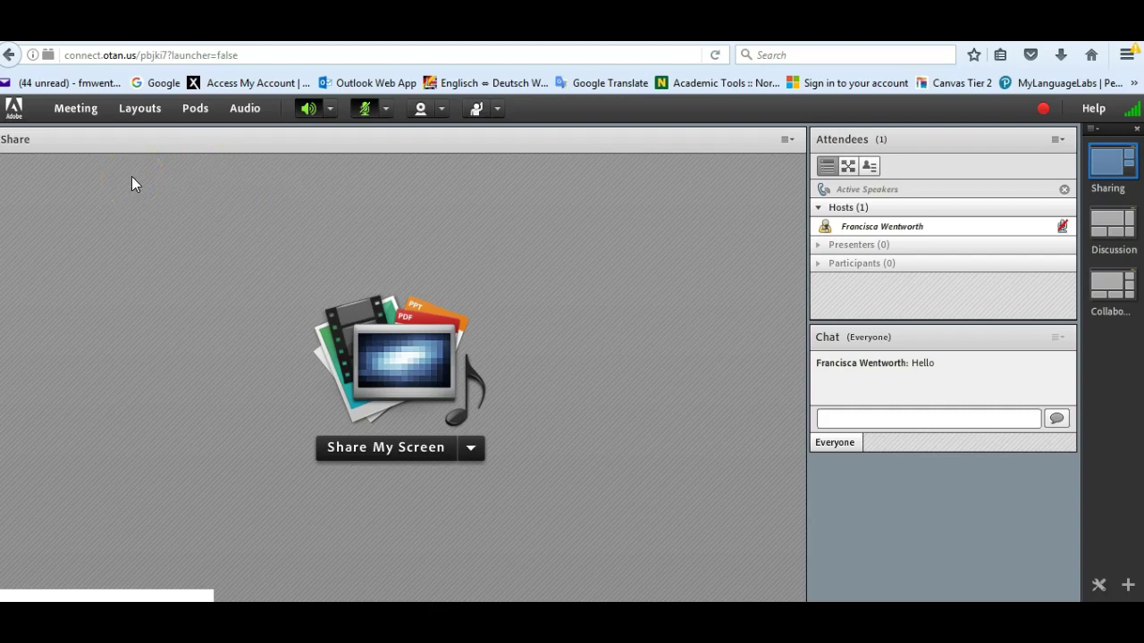
Switch the meeting room to the Discussion layout and hide its Video pod.
click(1105, 230)
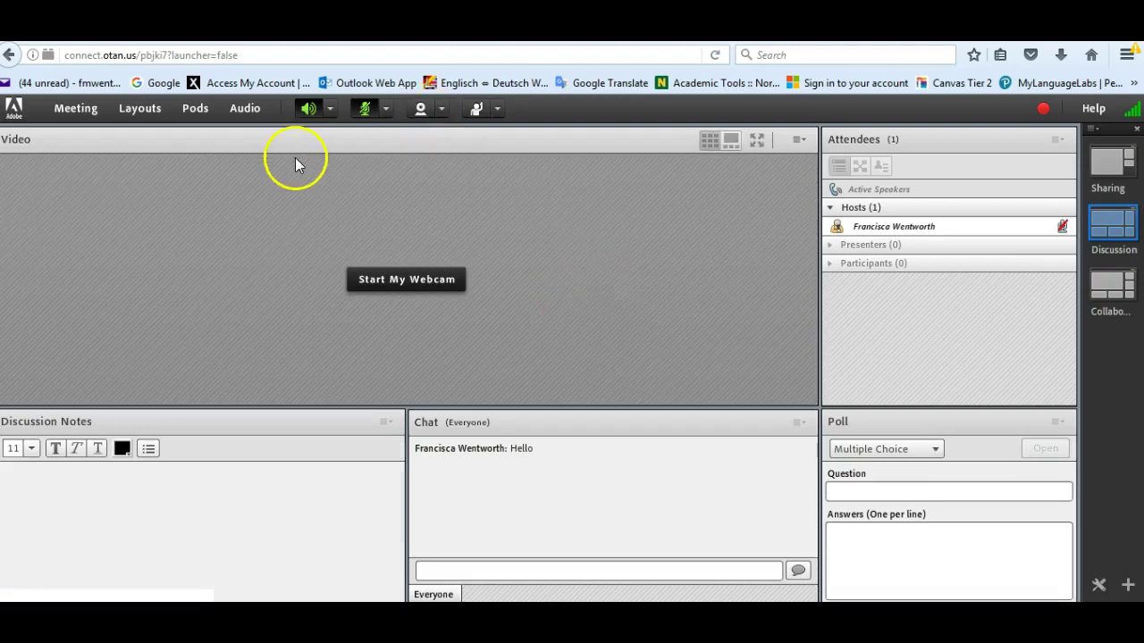
click(196, 108)
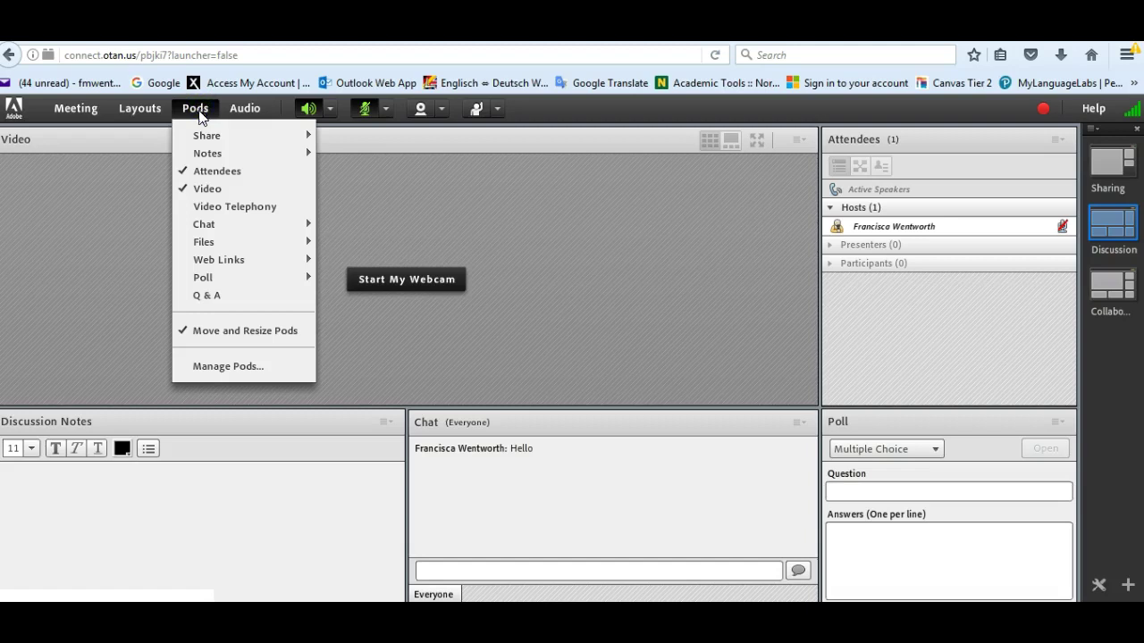
click(231, 197)
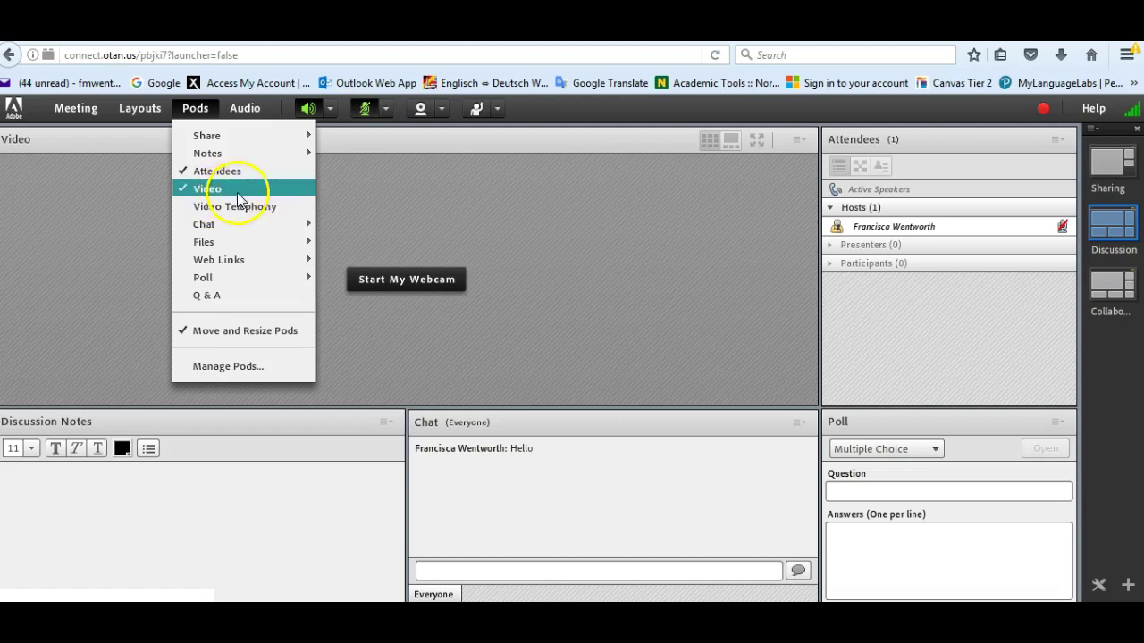
click(228, 190)
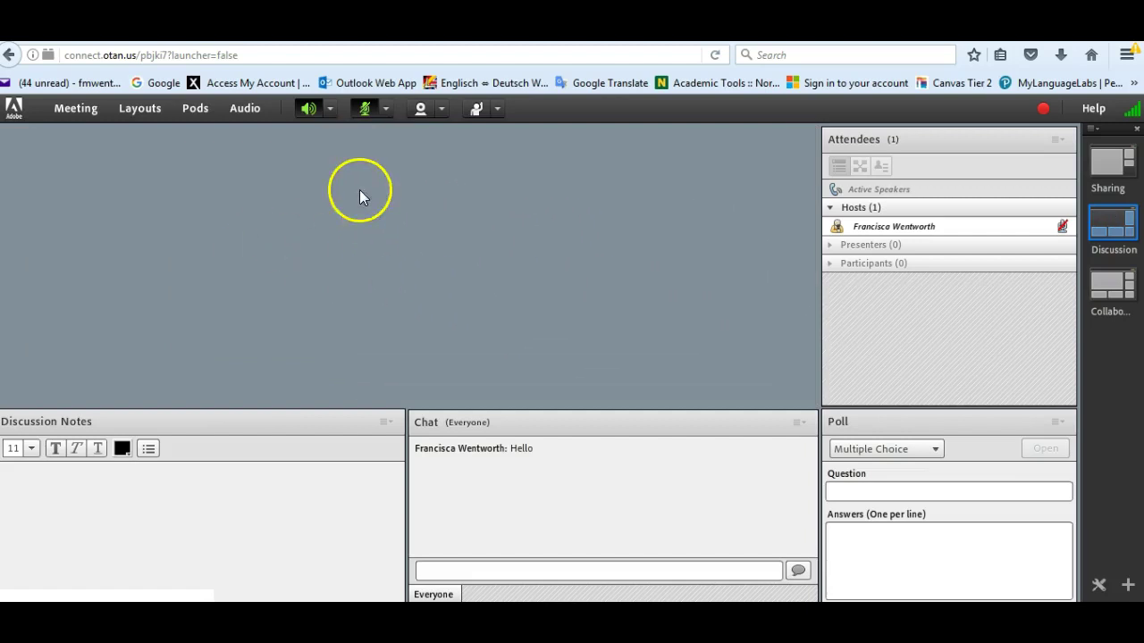
Add a new file share pod to the empty area above the Discussion Notes and Chat pods.
click(184, 109)
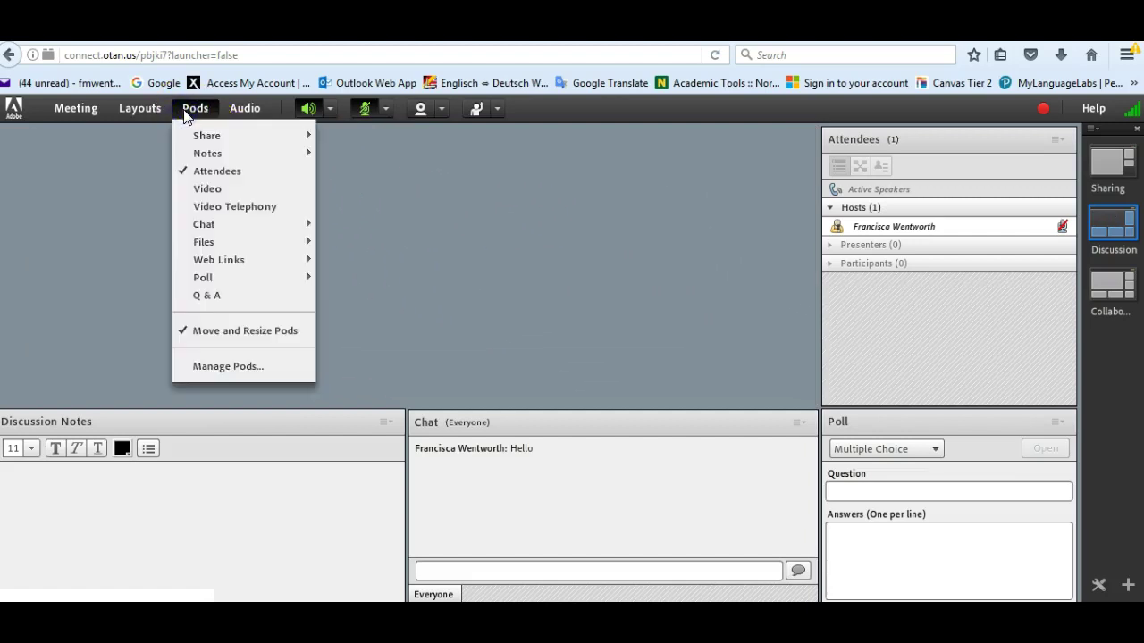
mouse_move(211, 245)
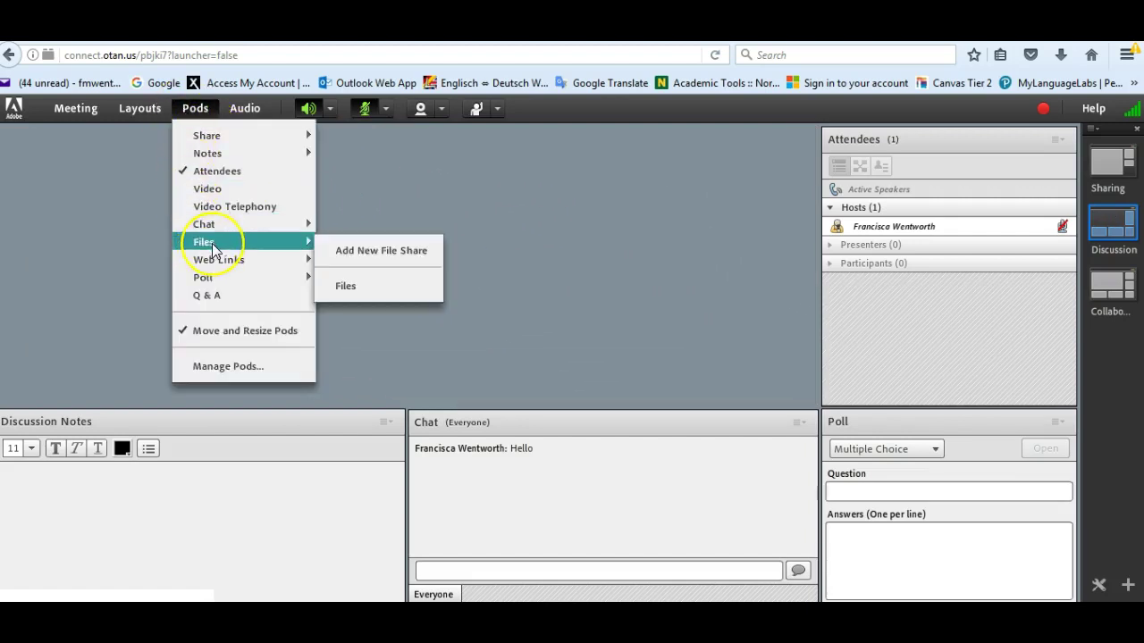
click(371, 250)
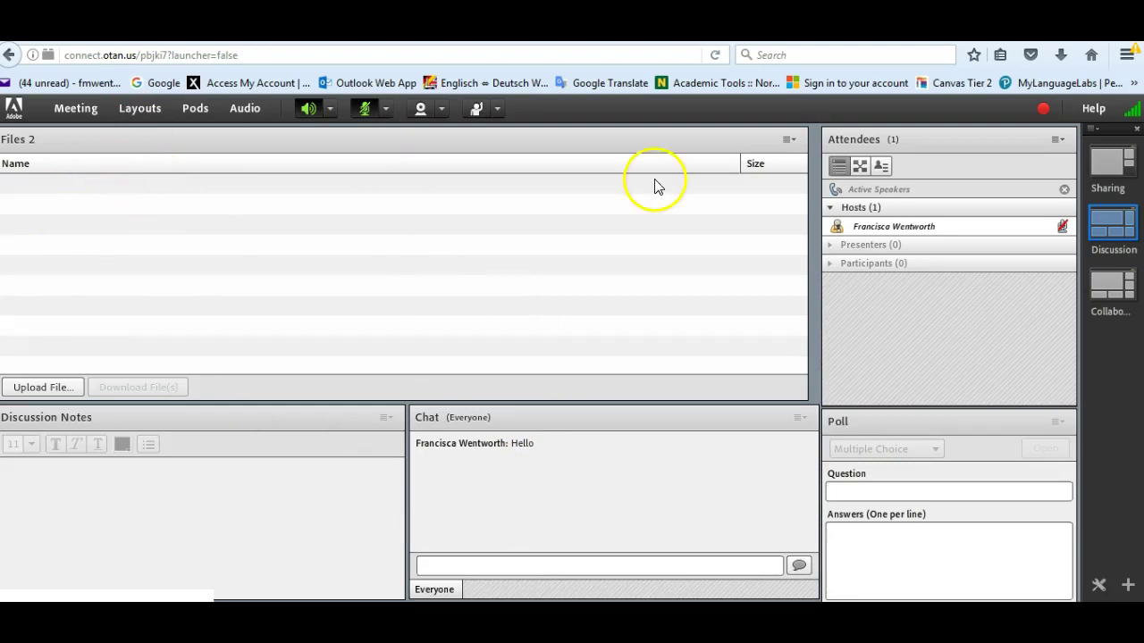
Stop recording the meeting session.
mouse_move(1046, 114)
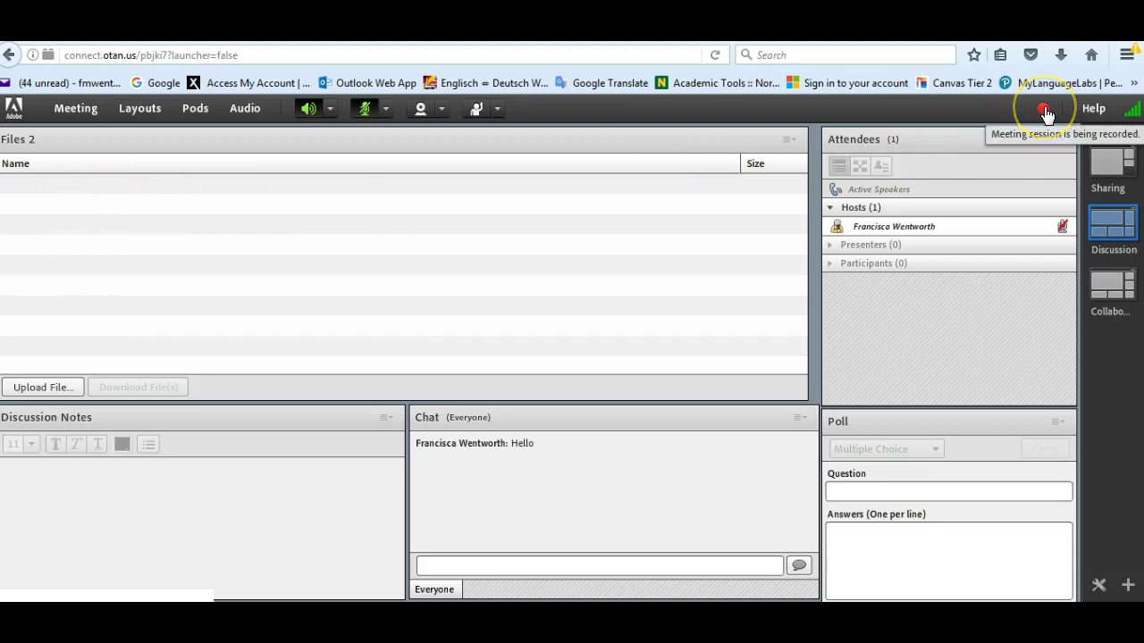
click(78, 112)
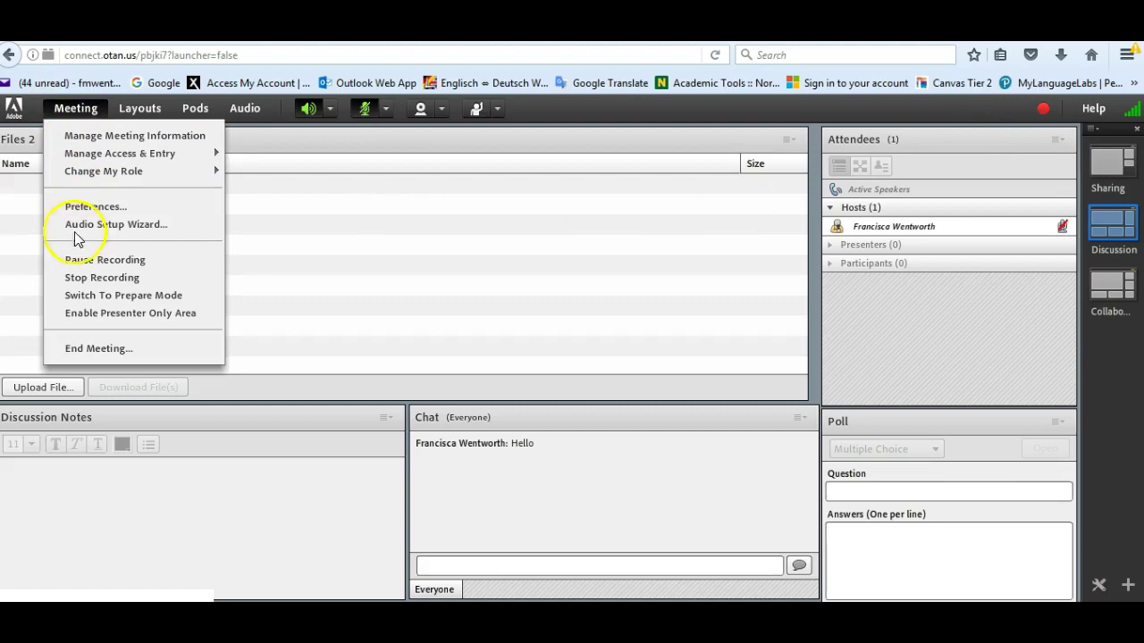
click(114, 277)
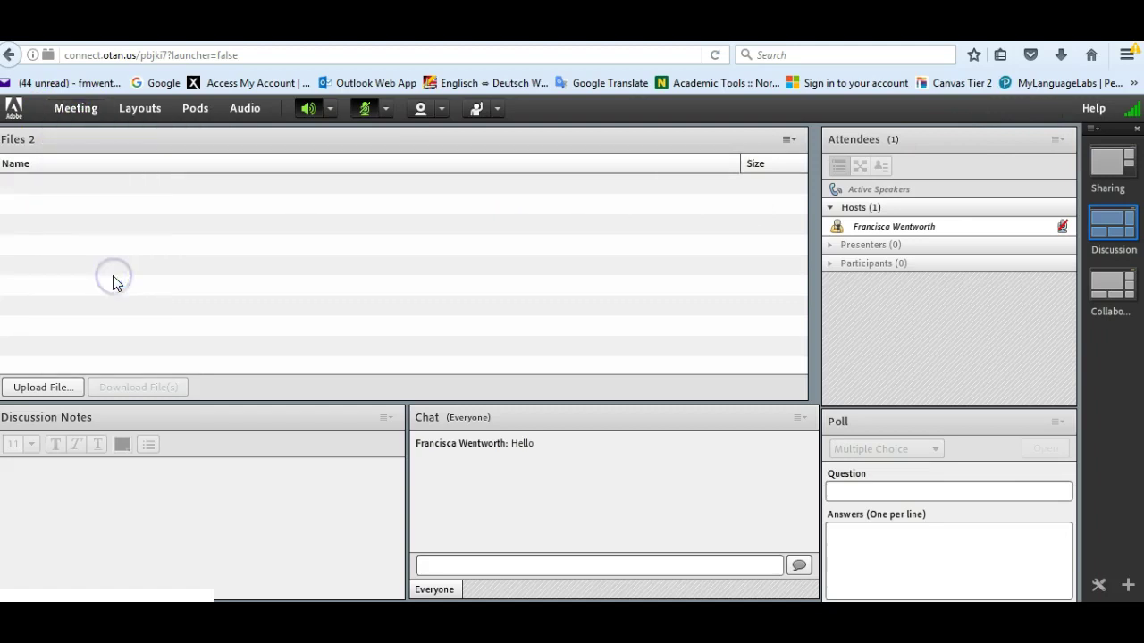
End the meeting for all attendees with the default thank-you message and no URL opened for everyone.
click(76, 109)
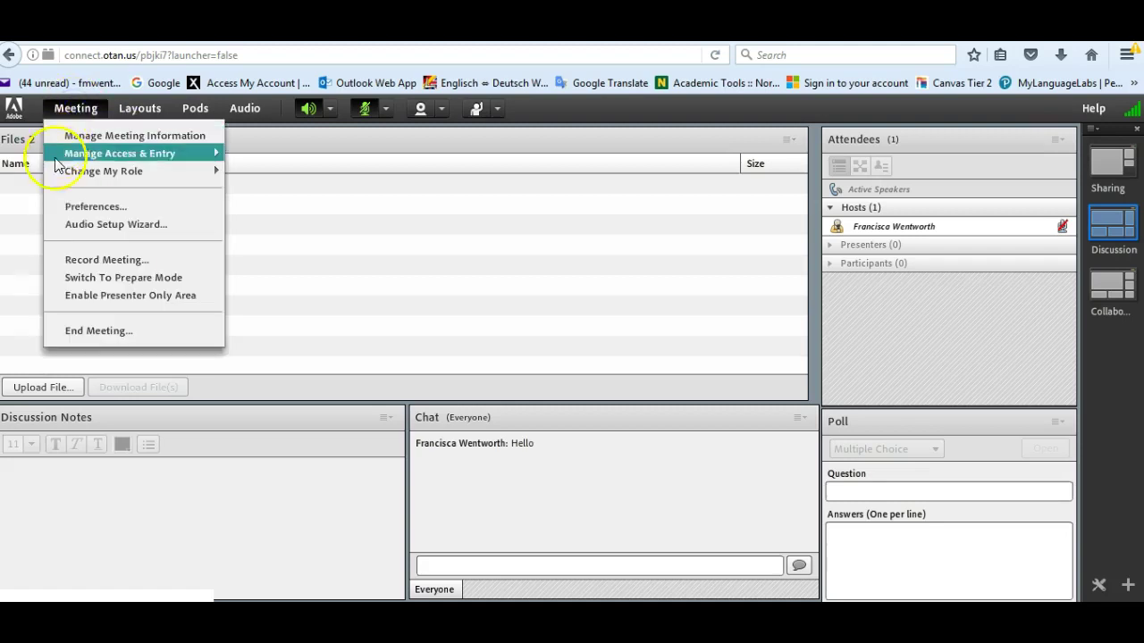
click(136, 331)
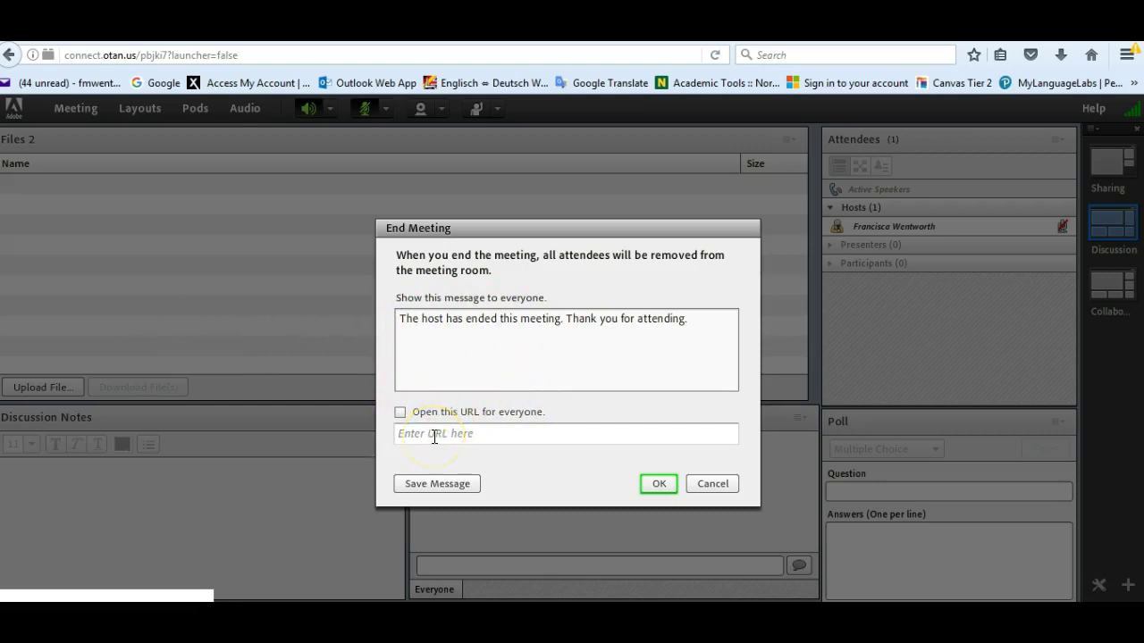
click(408, 428)
click(658, 484)
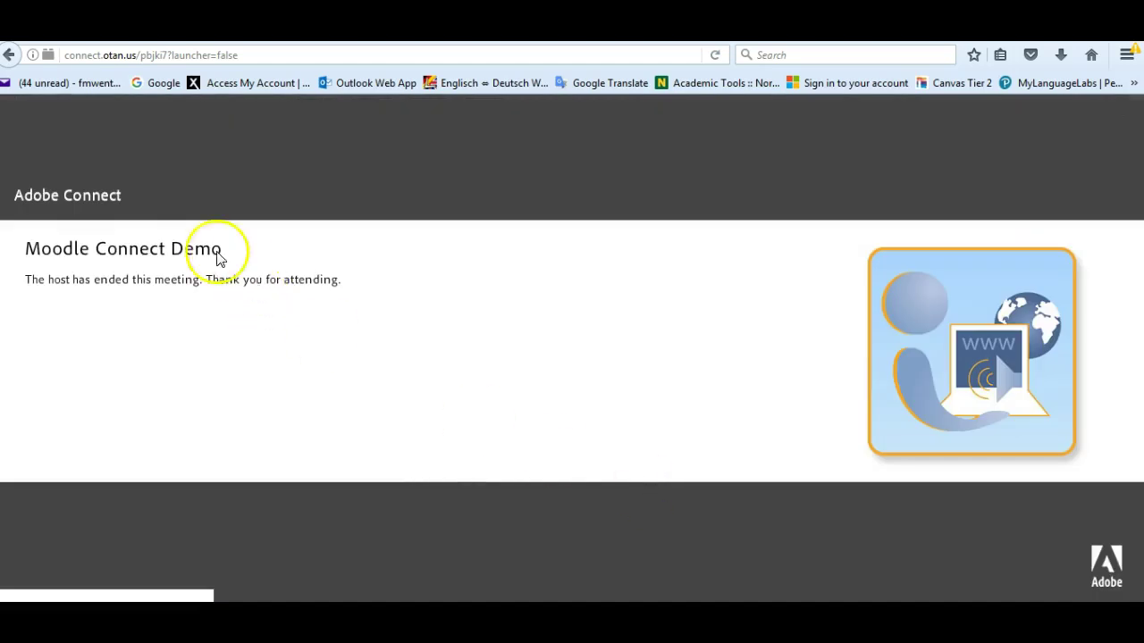